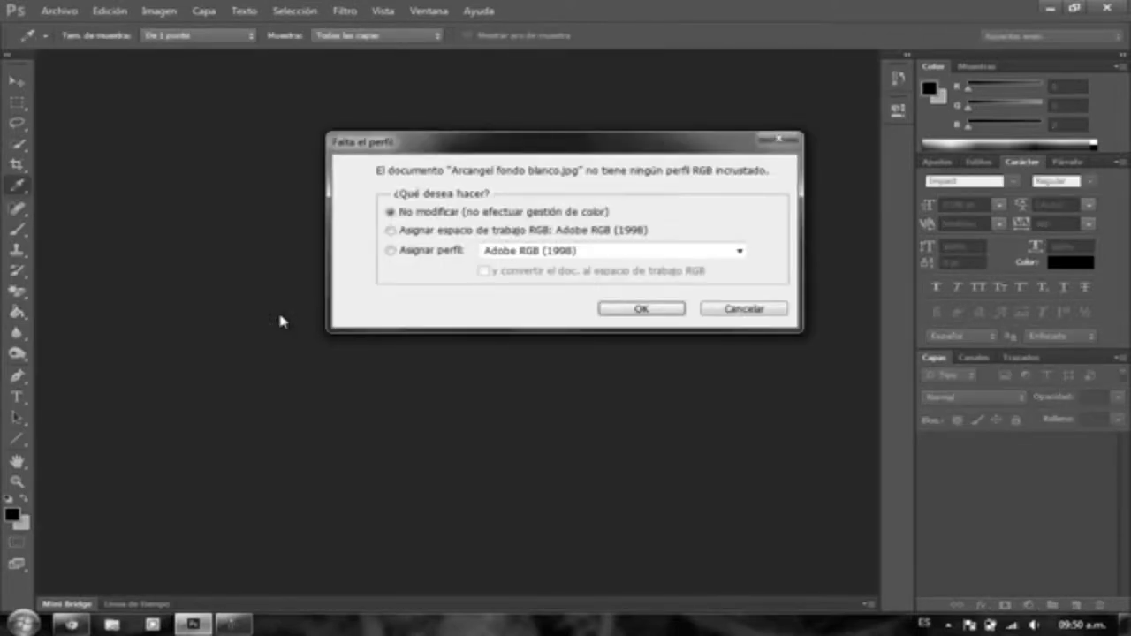
Open 'Arcangel fondo blanco.jpg' keeping 'No modificar' so no colour profile is assigned
key(Return)
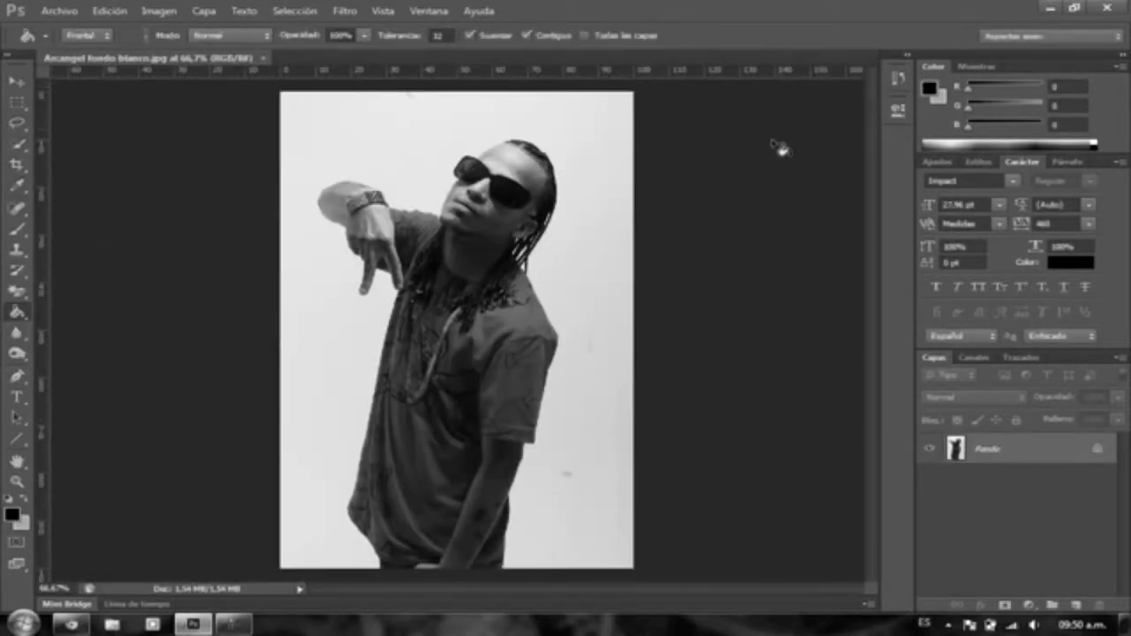
Unlock the Fondo layer as Capa 0 and Magic Erase the white backdrop around the man
double_click(1025, 449)
key(Return)
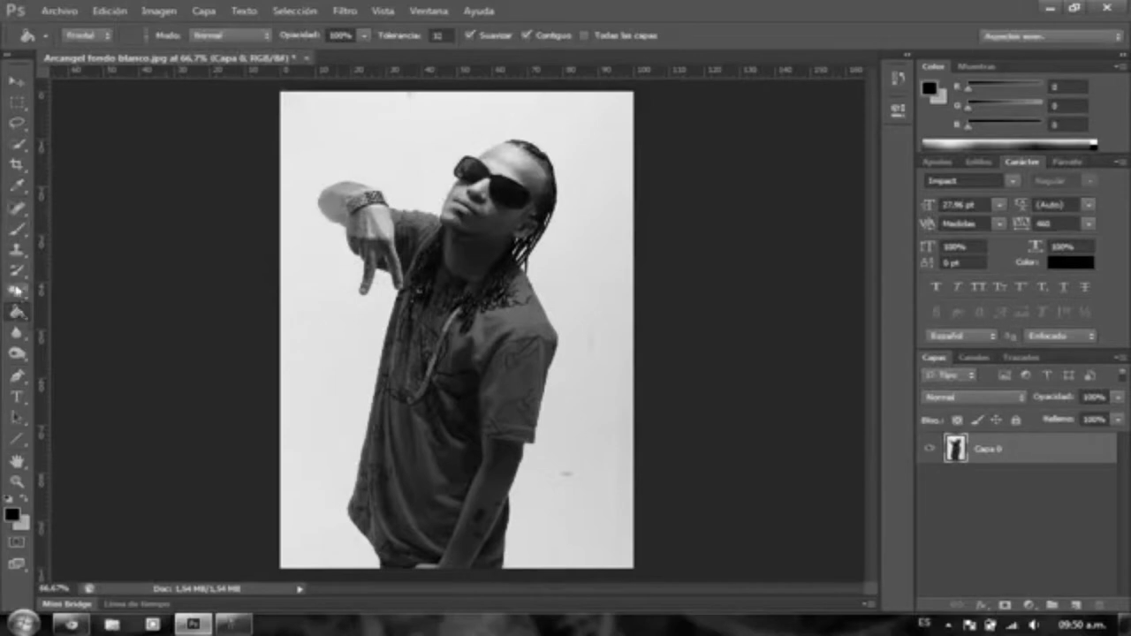
click(16, 292)
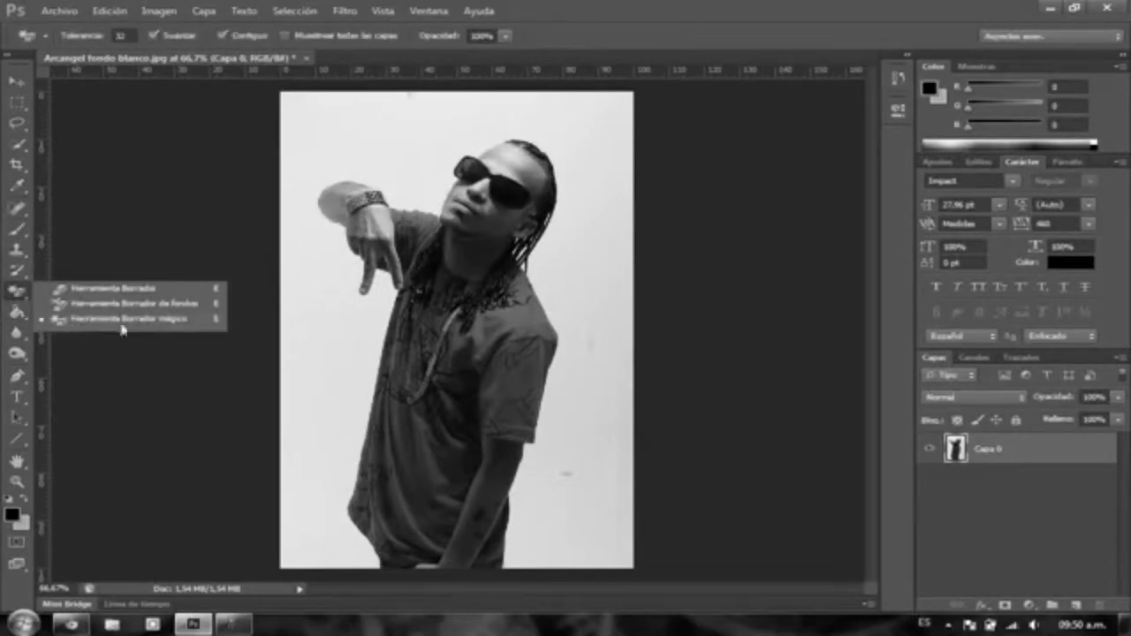
click(429, 155)
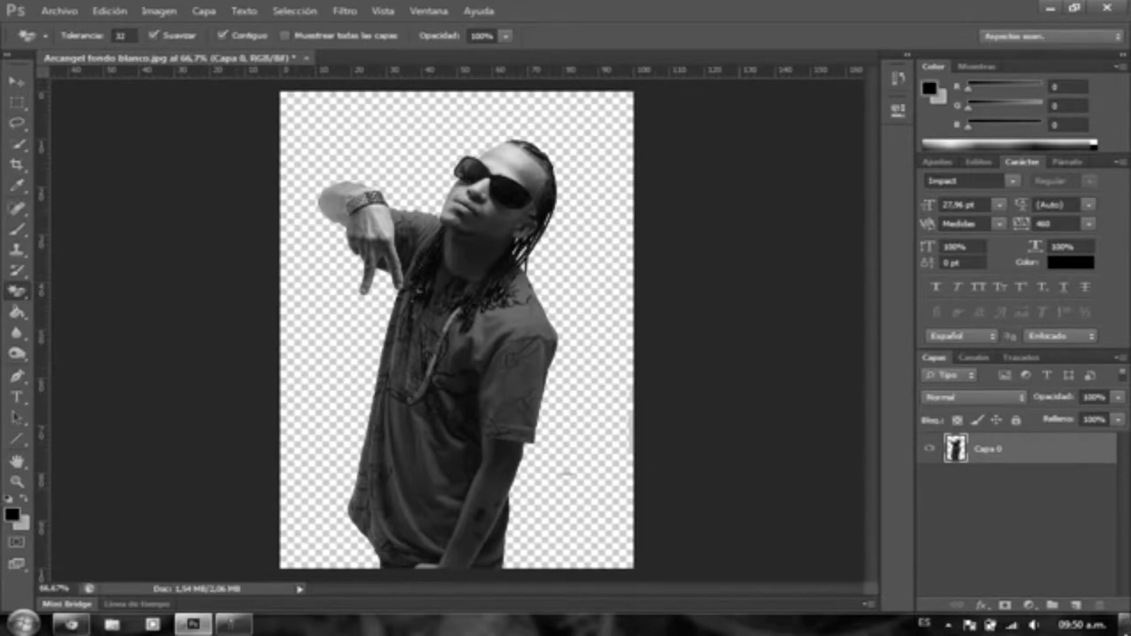
Add a new layer Capa 1 beneath Capa 0 and fill it black with the Paint Bucket
click(1075, 606)
drag(1035, 459, 1024, 521)
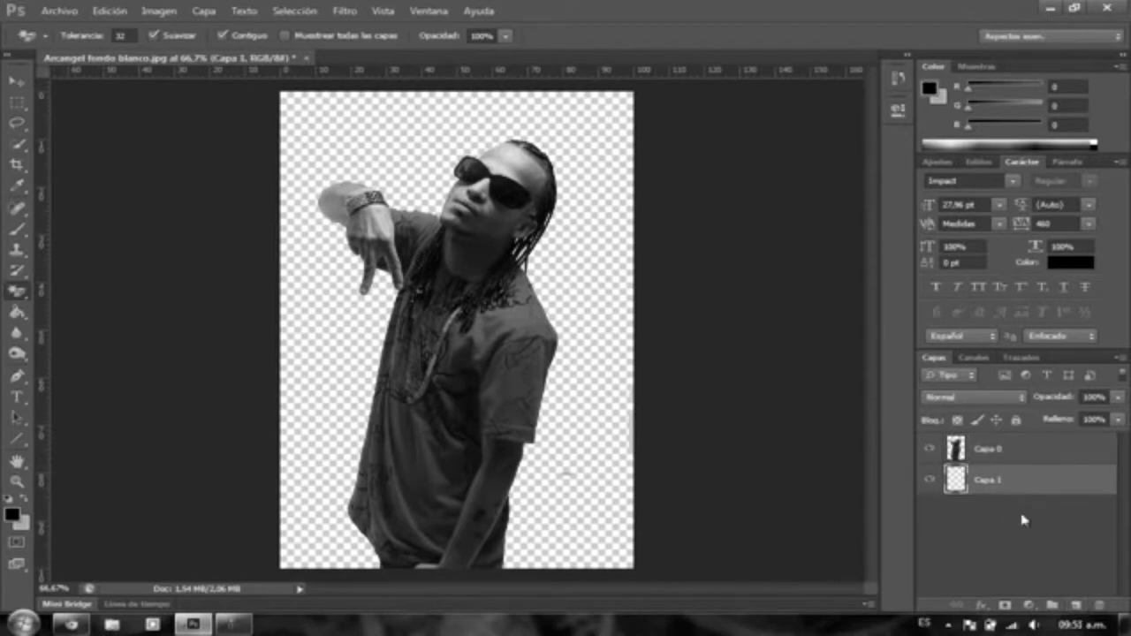
click(17, 312)
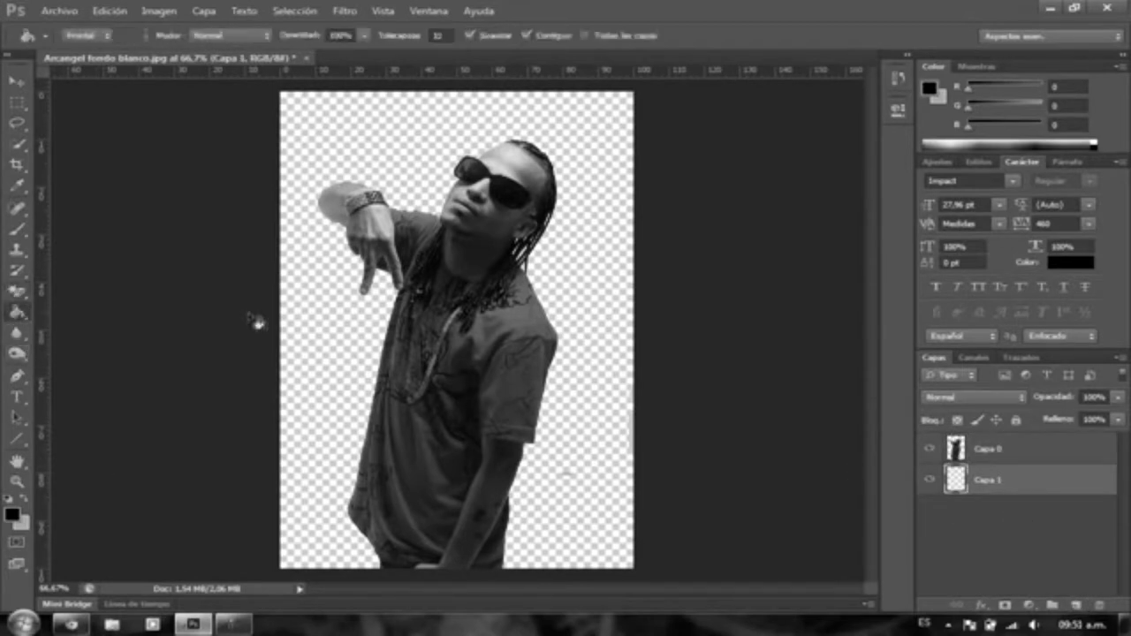
click(363, 340)
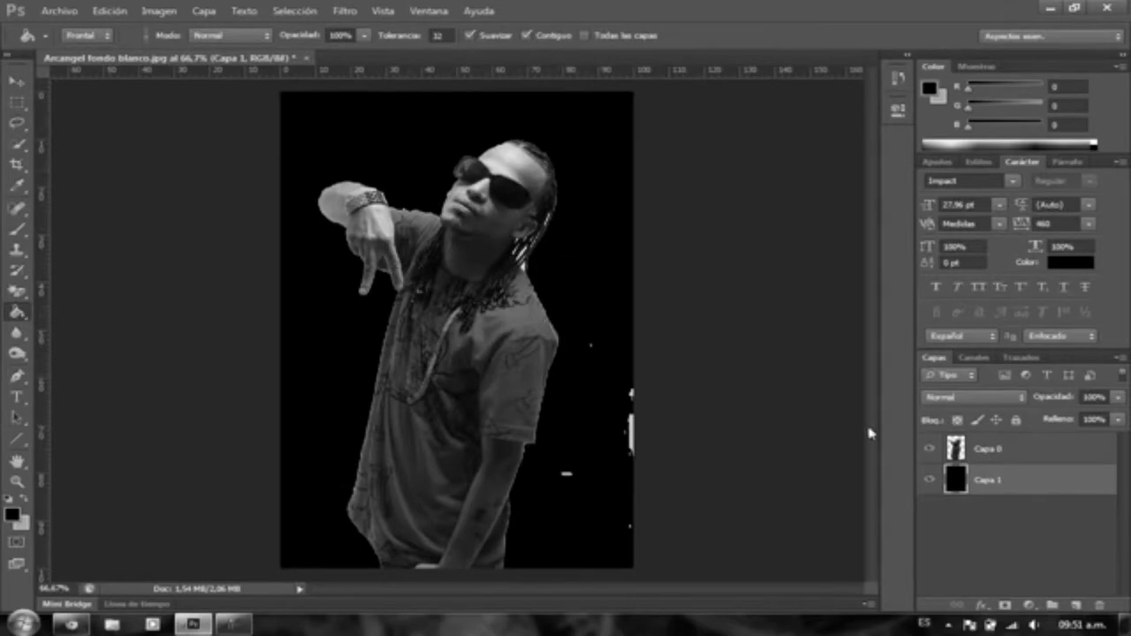
Undo the black fill, layer move, new layer and erase to restore the white background
key(ctrl+z)
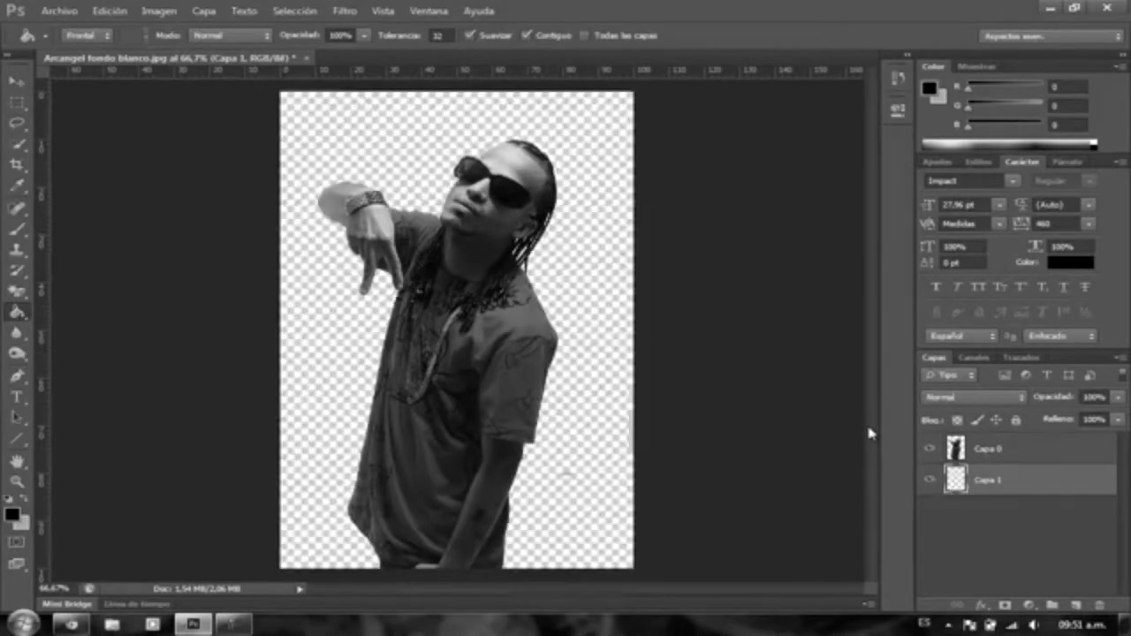
key(ctrl+bracketright)
key(ctrl+alt+z)
key(ctrl+alt+z)
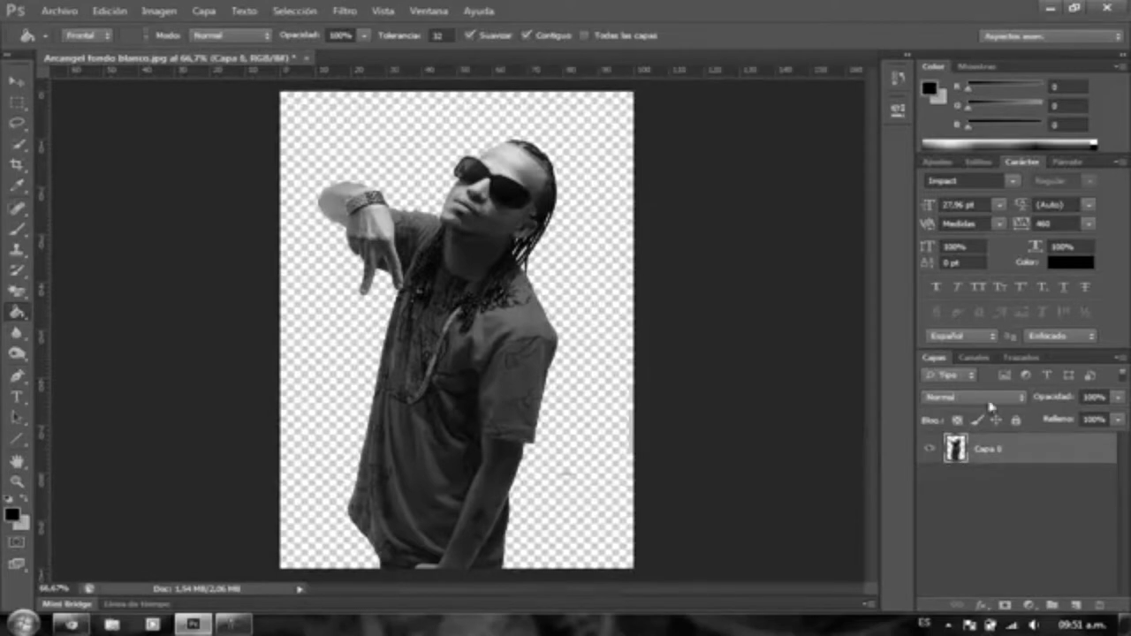
key(ctrl+alt+z)
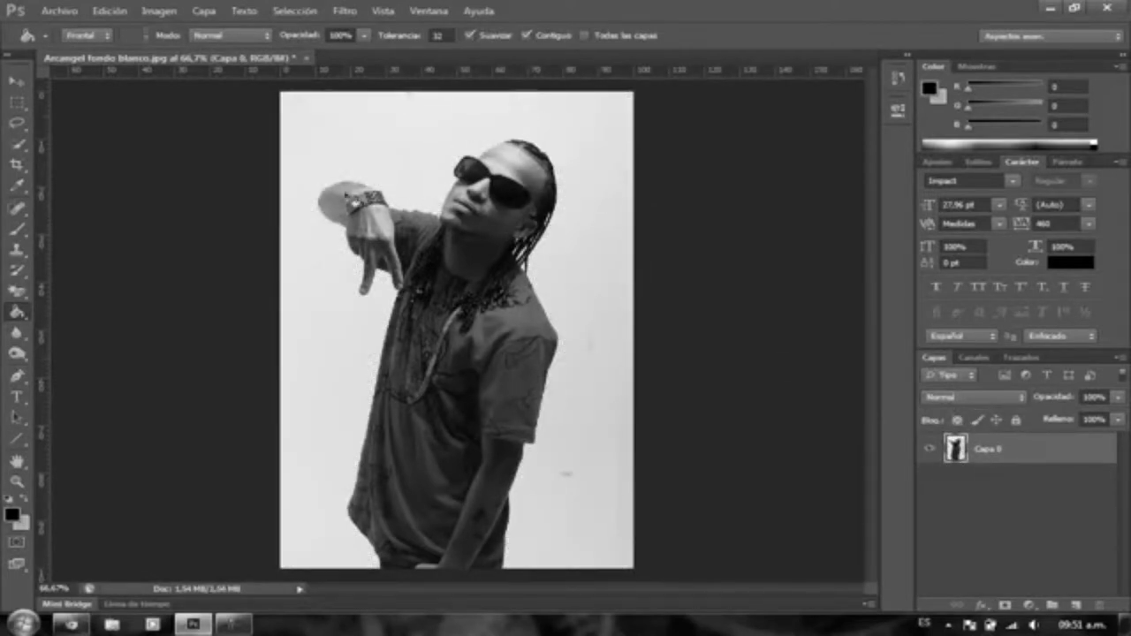
Compare the Rojo, Verde and Azul channels in the Canales panel, ending on Azul
click(975, 358)
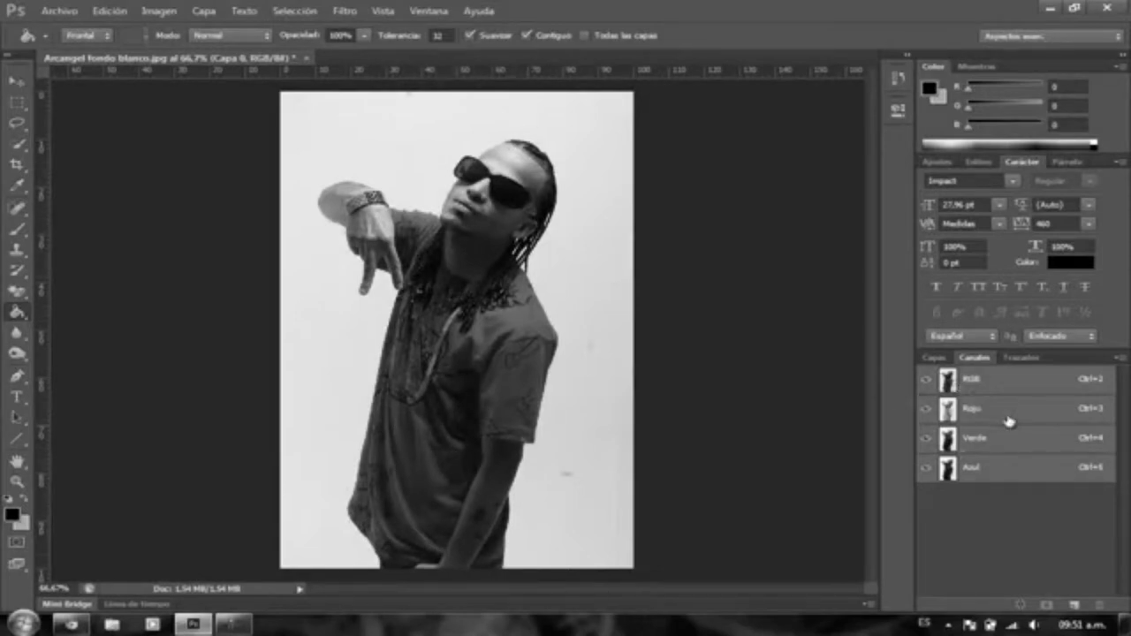
click(1009, 421)
click(1008, 437)
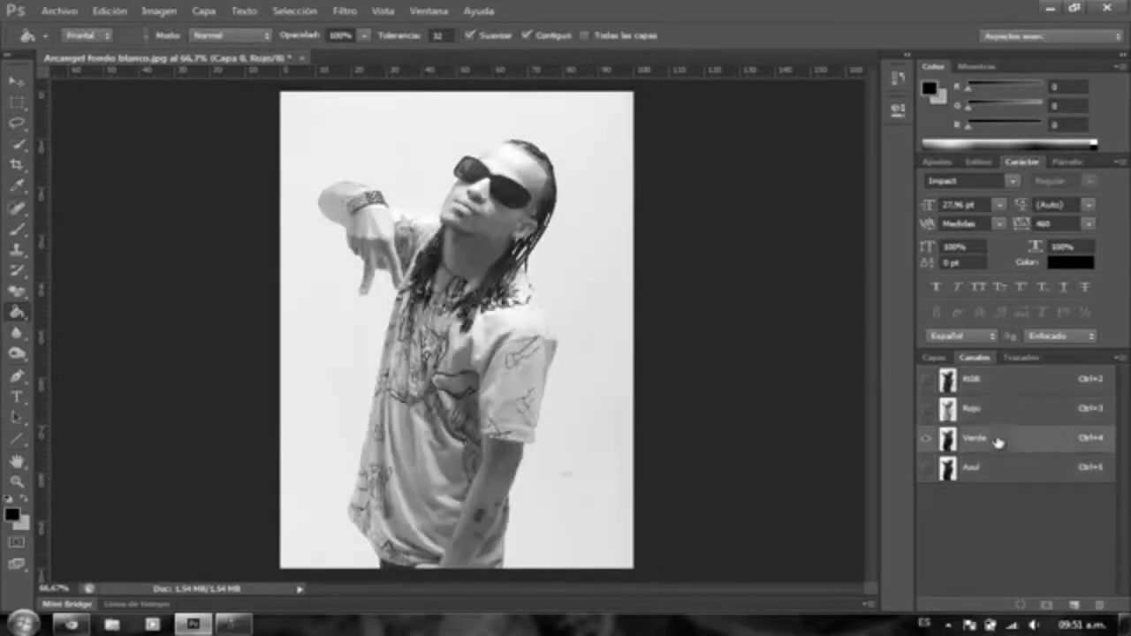
click(1017, 481)
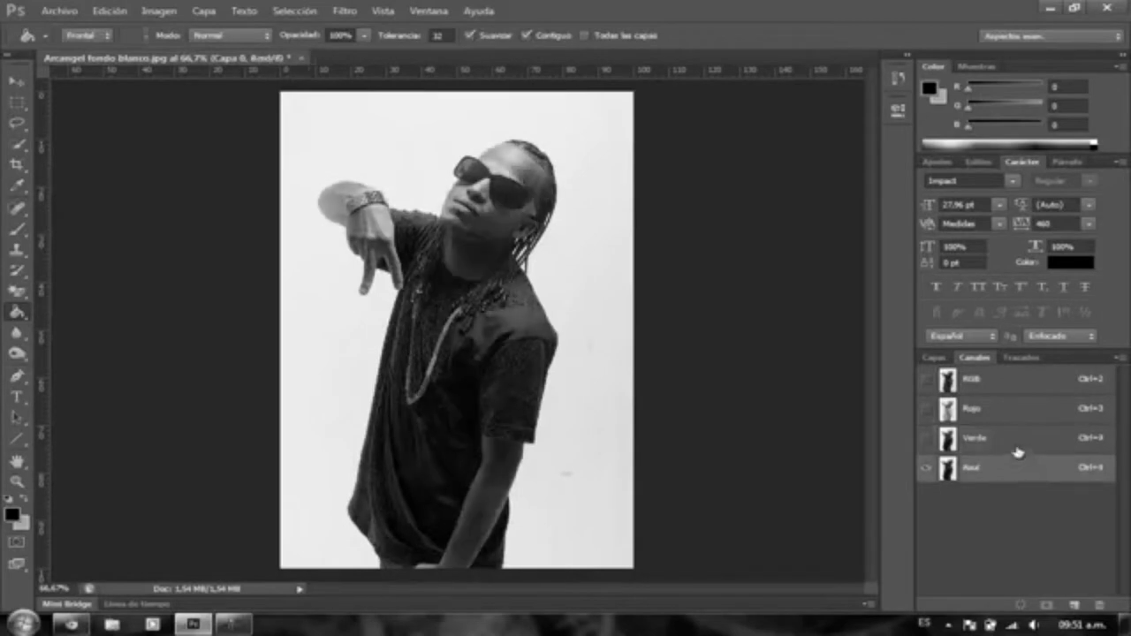
click(1017, 453)
click(1008, 480)
click(1013, 451)
click(1009, 480)
Duplicate the Azul channel as a new channel named 'Fondo' and display only Fondo
right_click(1031, 474)
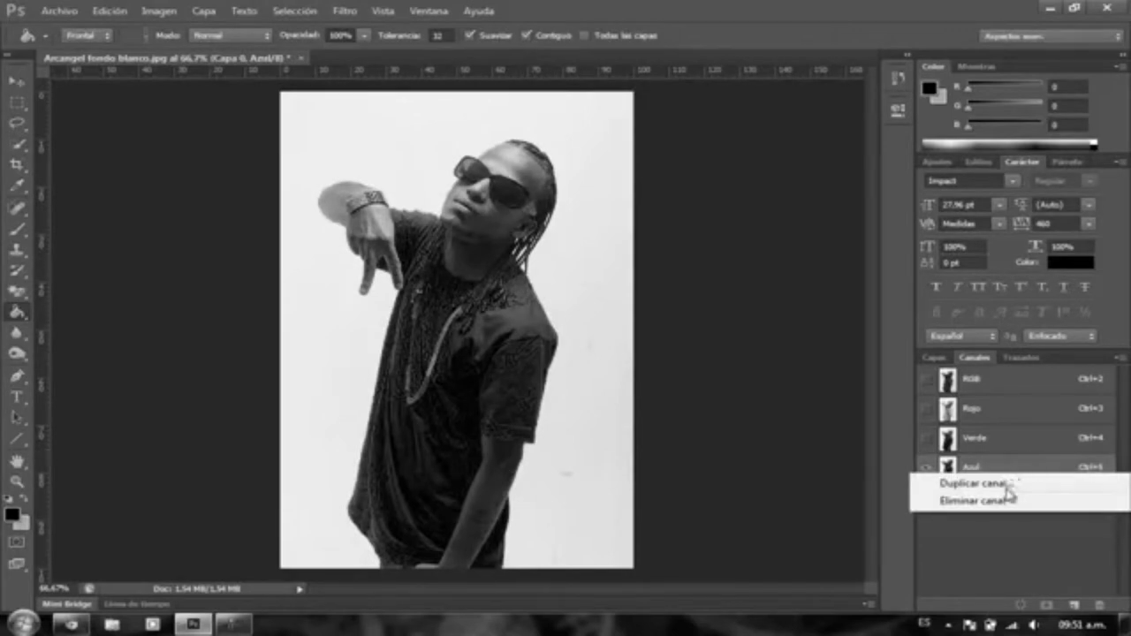
click(1010, 486)
text(R)
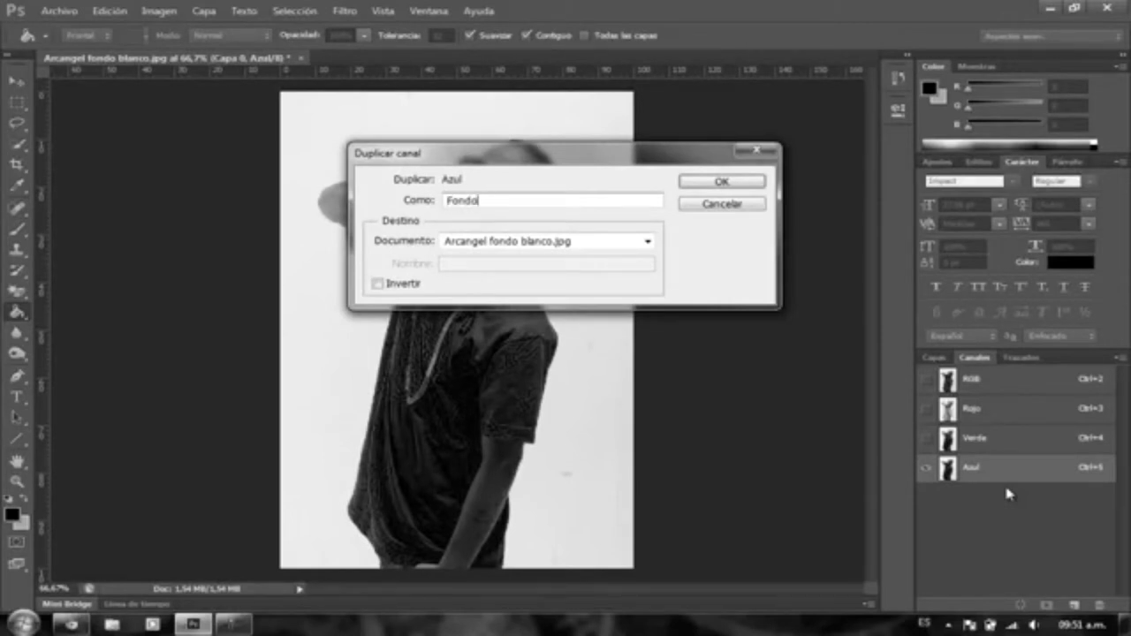
key(Return)
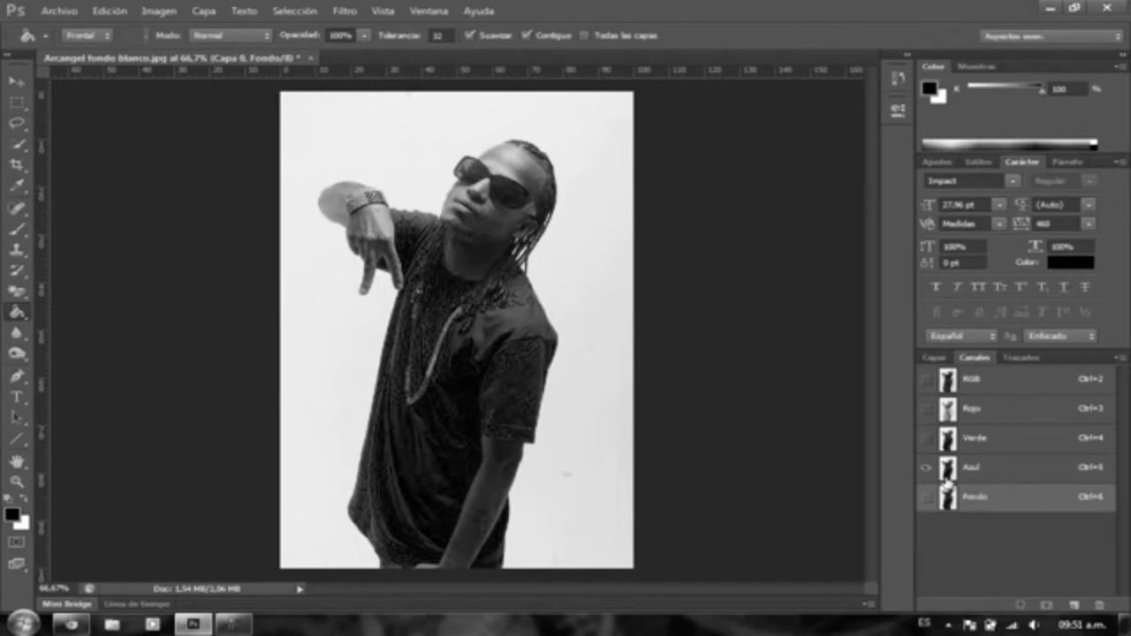
click(927, 499)
click(928, 476)
Apply Niveles to Fondo, raising the black input to 18 and lowering the white input
click(150, 11)
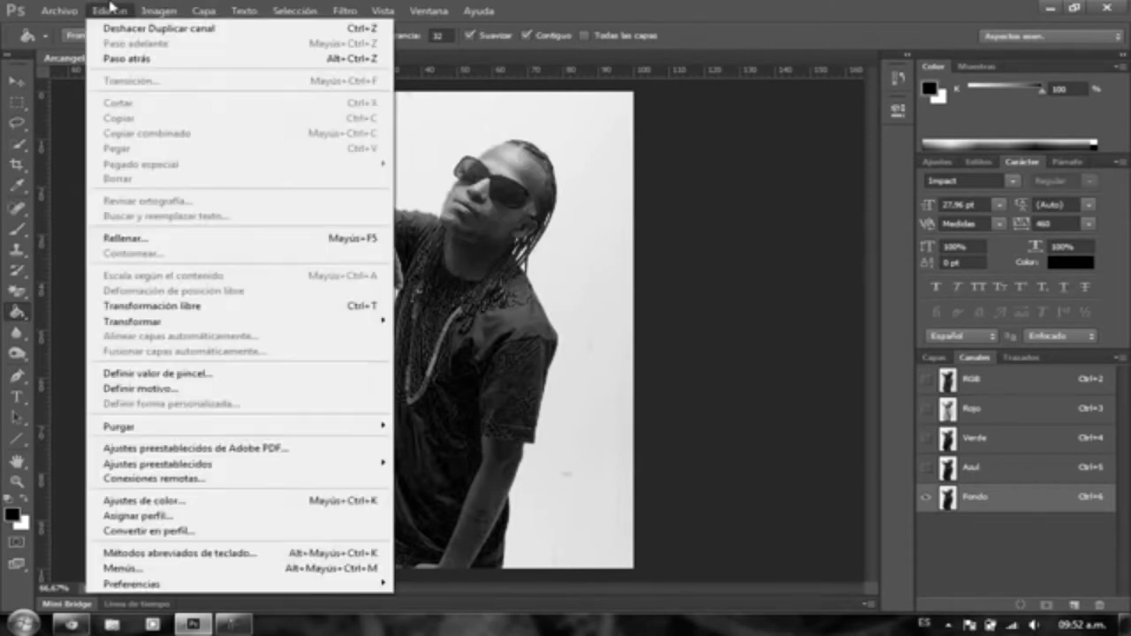
mouse_move(170, 51)
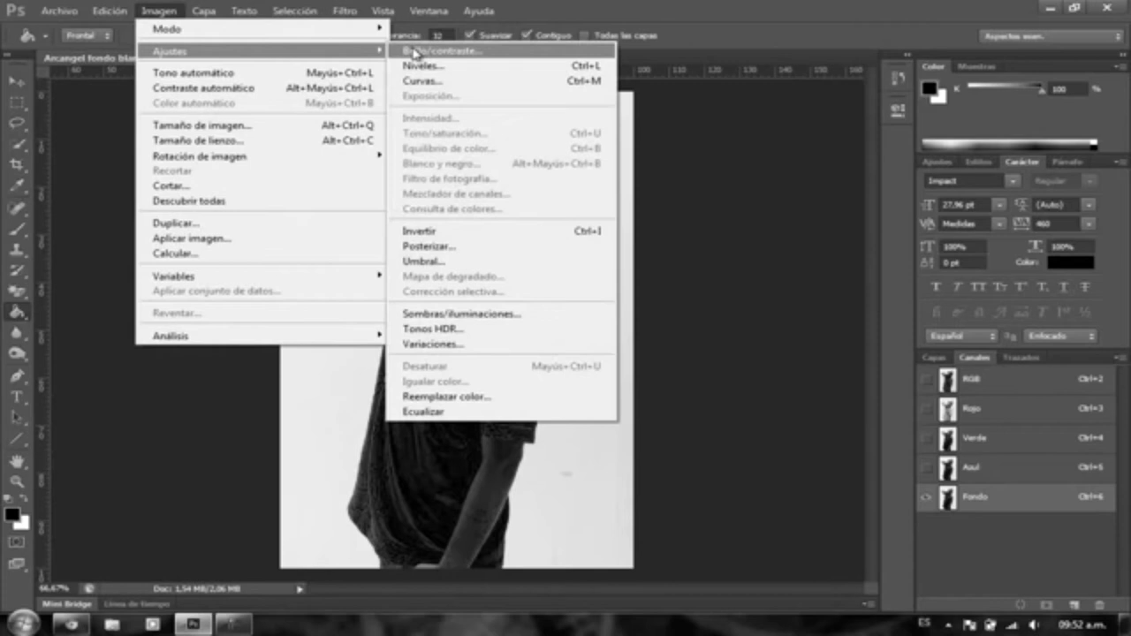
click(457, 69)
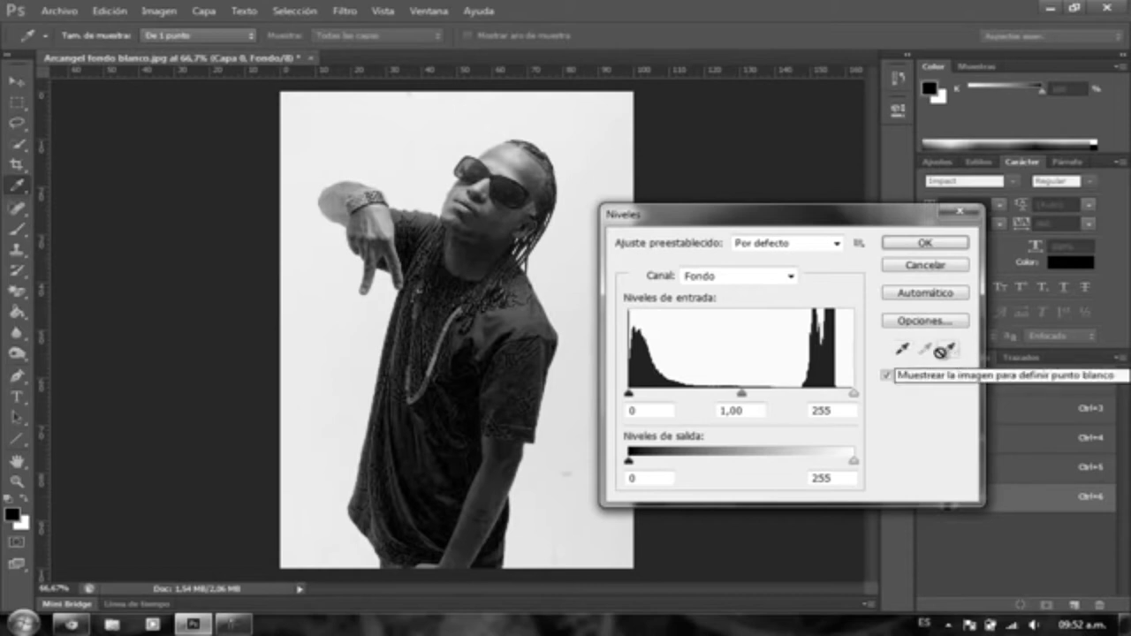
click(902, 354)
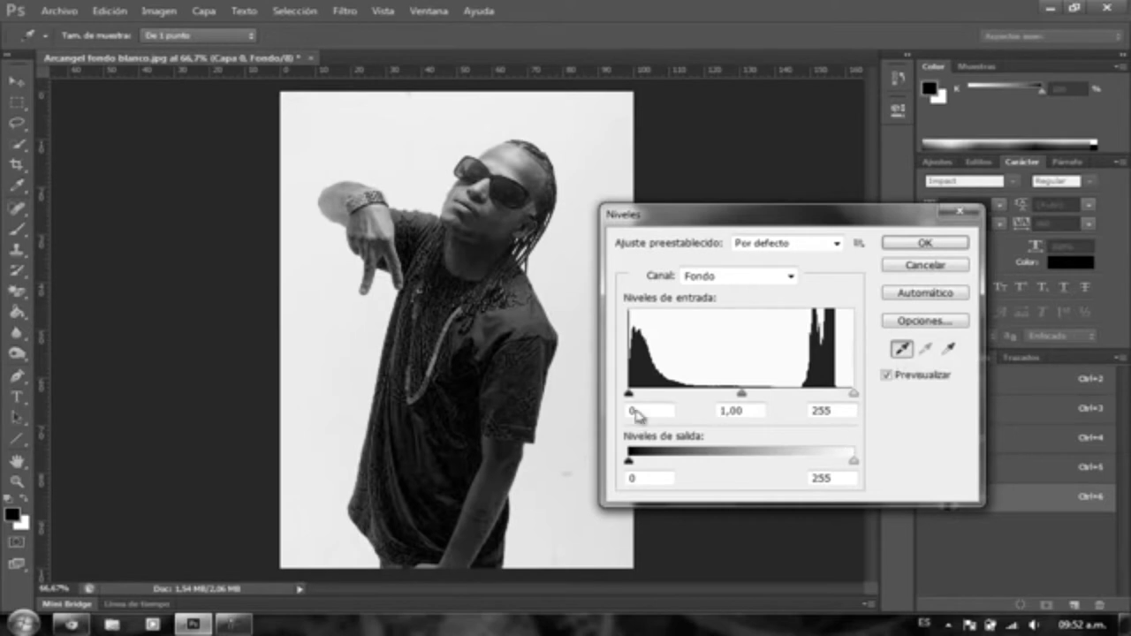
mouse_move(633, 400)
mouse_down()
mouse_move(793, 402)
mouse_move(730, 405)
mouse_up()
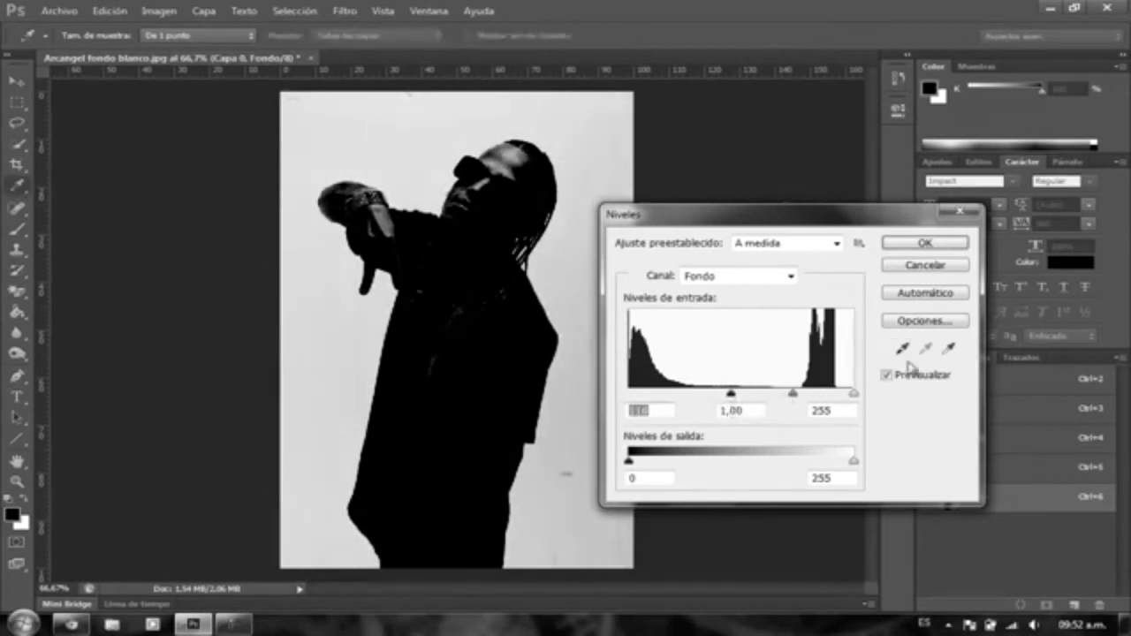
click(949, 349)
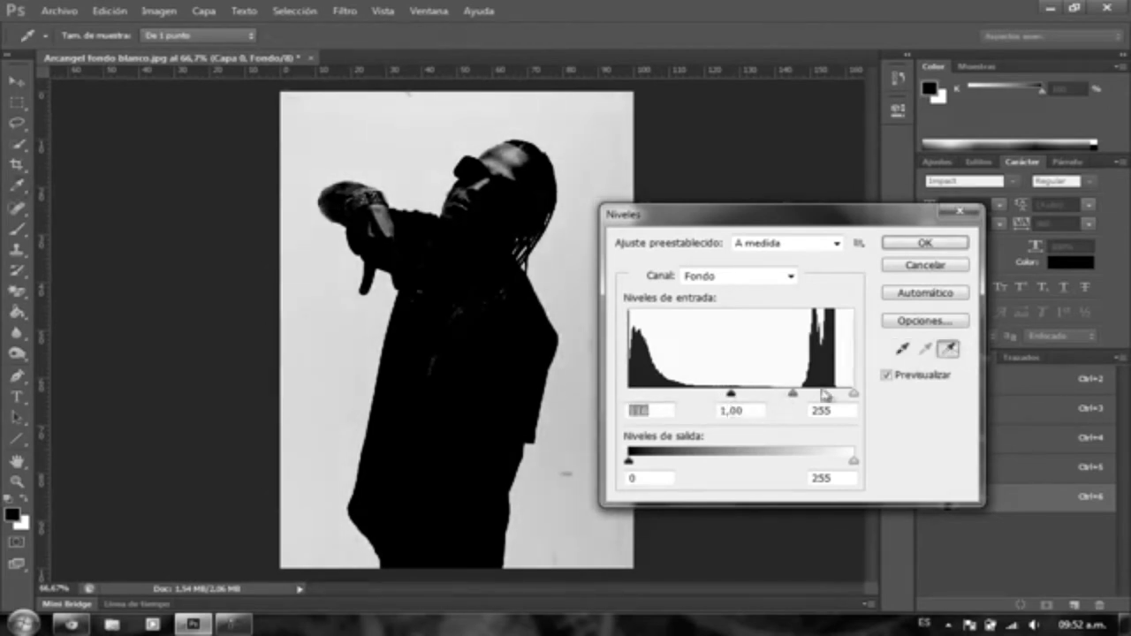
drag(856, 396, 792, 396)
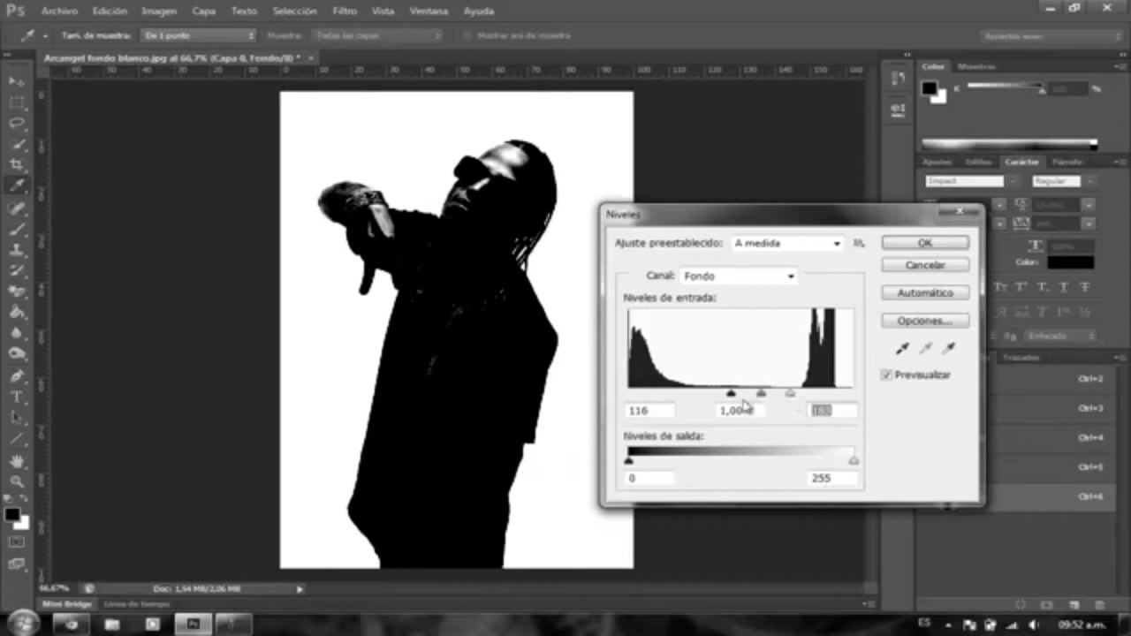
click(899, 347)
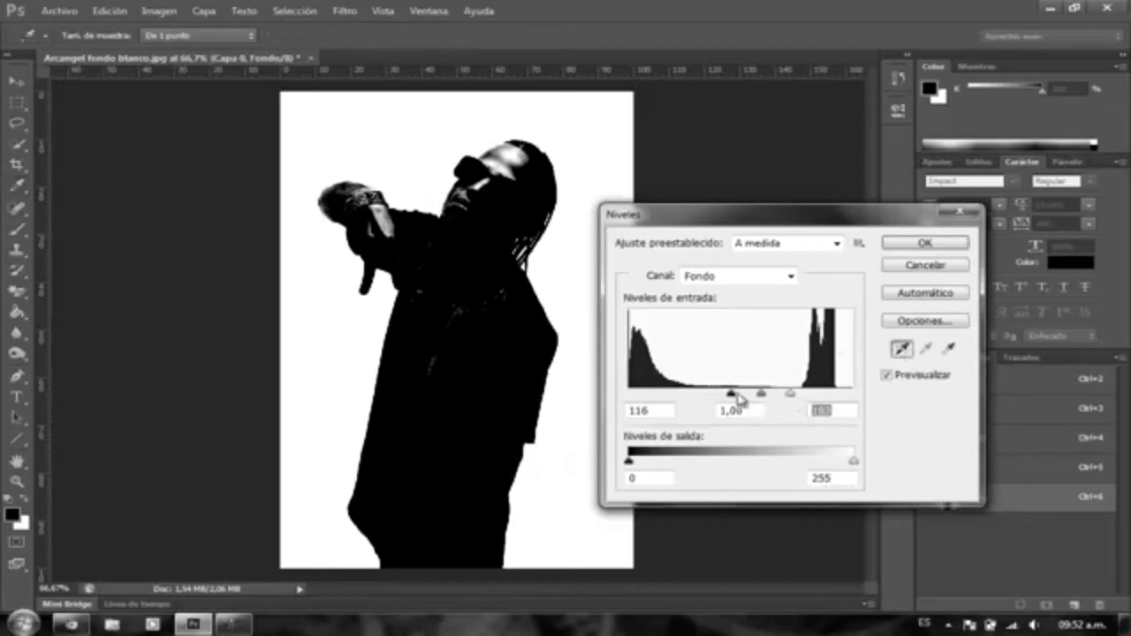
drag(733, 400, 798, 411)
text(183)
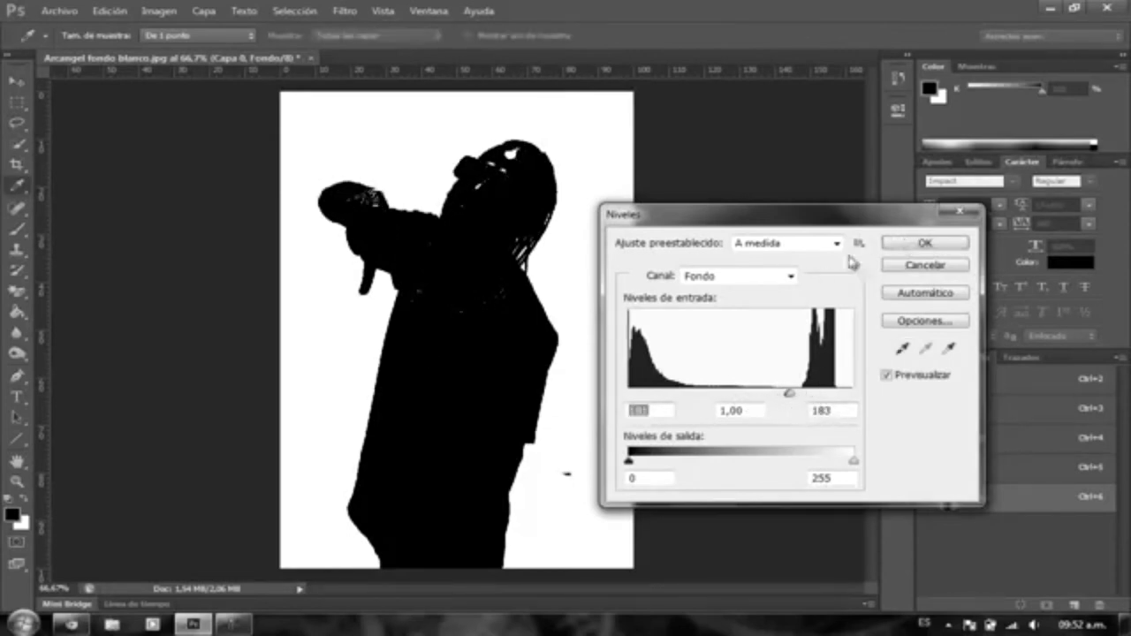
click(910, 244)
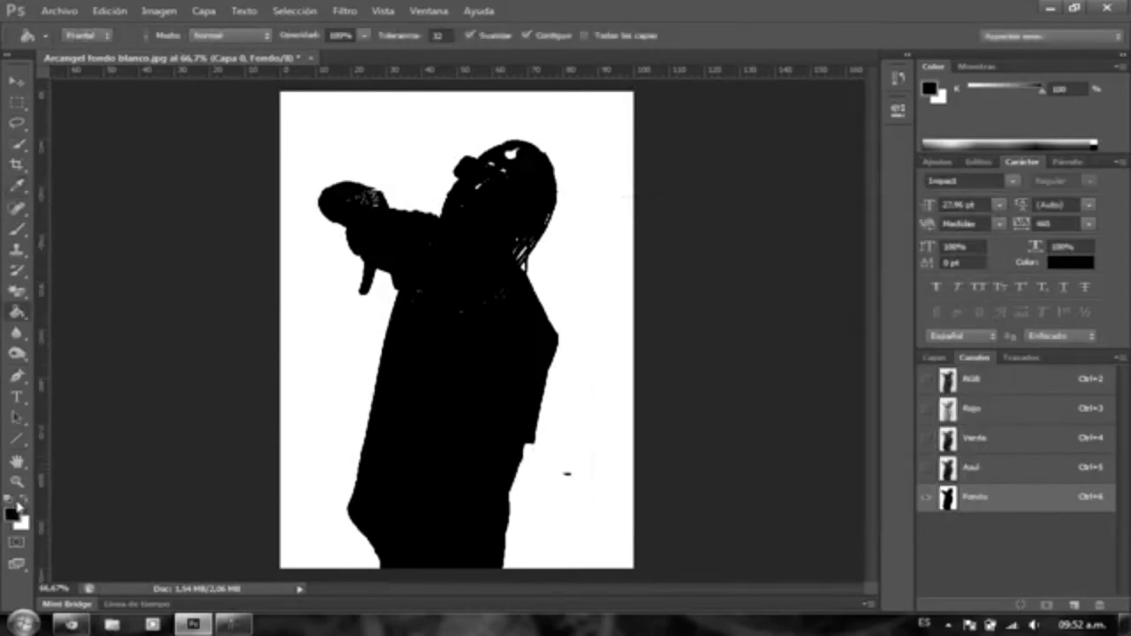
Zoom to 100% and brush solid black over the grey speckles inside the silhouette
click(23, 499)
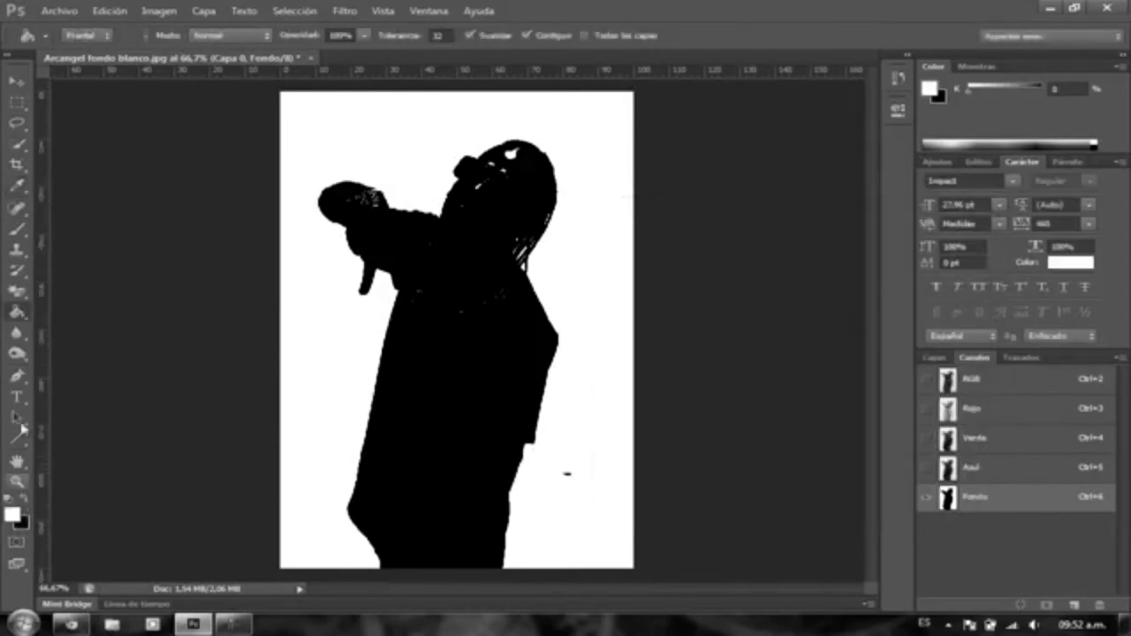
click(16, 230)
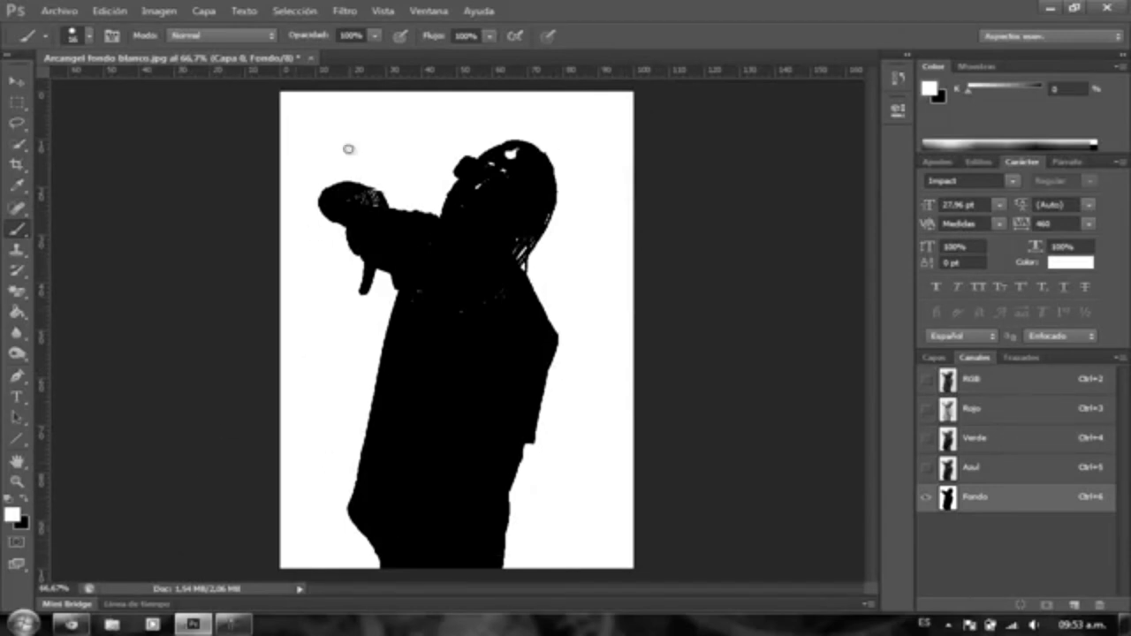
double_click(16, 482)
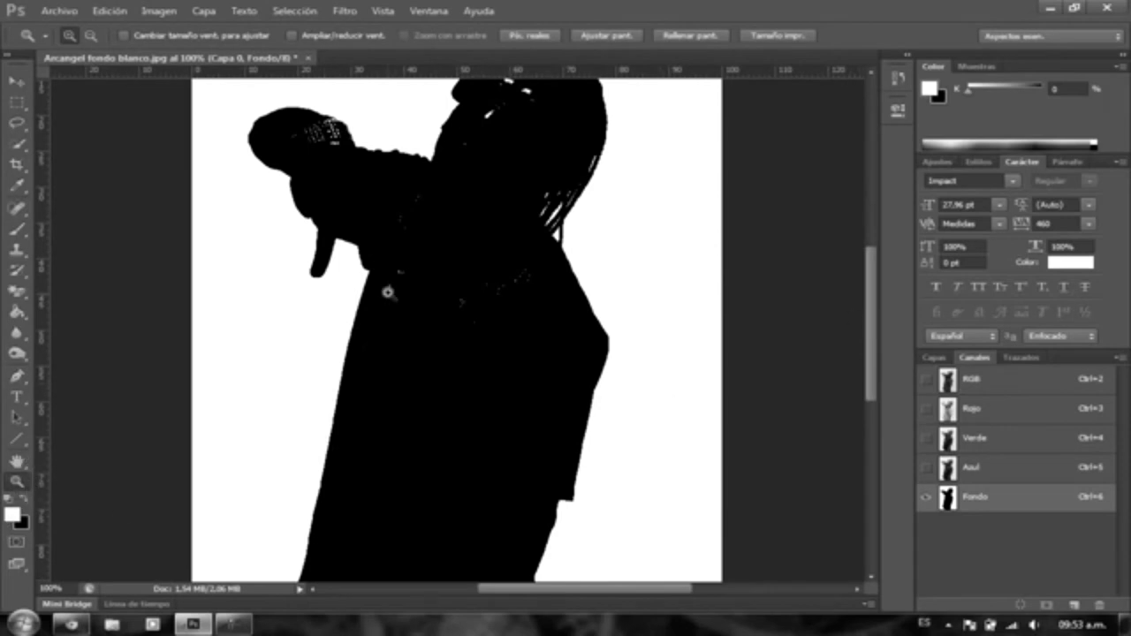
click(18, 230)
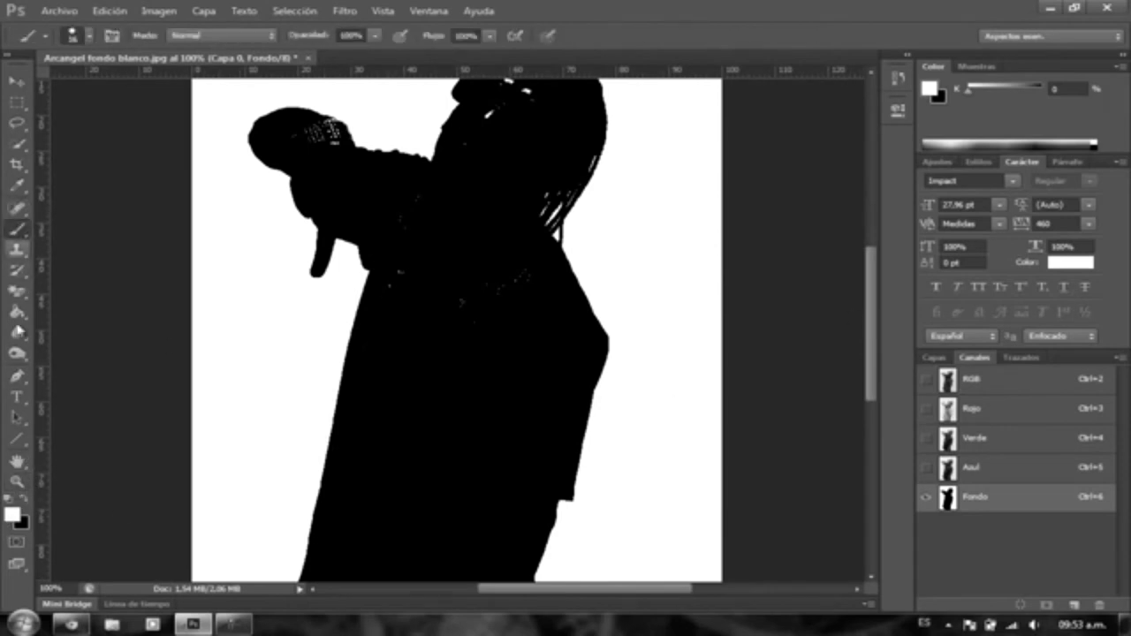
click(23, 502)
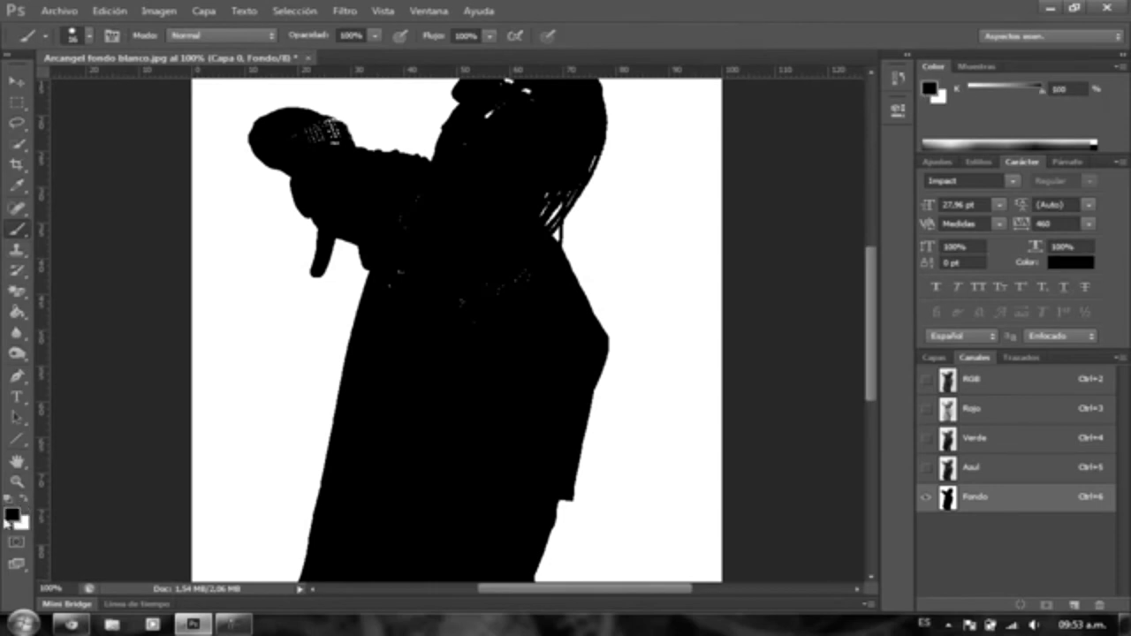
mouse_move(516, 256)
mouse_down()
mouse_move(530, 289)
mouse_move(487, 292)
mouse_move(487, 332)
mouse_move(467, 341)
mouse_move(449, 330)
mouse_move(392, 280)
mouse_move(404, 222)
mouse_move(480, 139)
mouse_move(433, 191)
mouse_up()
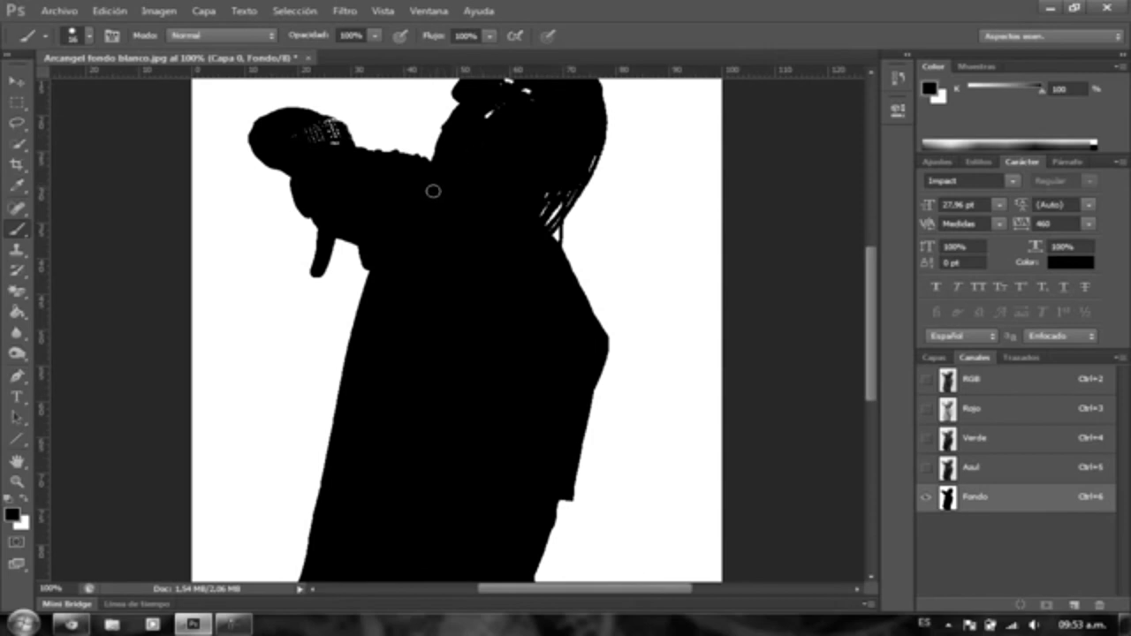